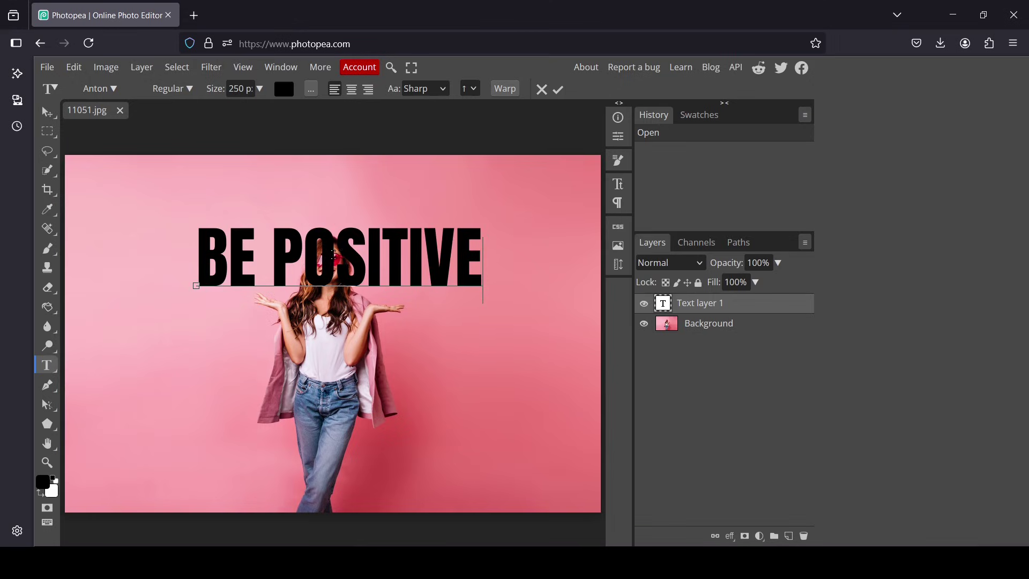
Make all of the BE POSITIVE text white
{"action": "key", "text": "ctrl+a"}
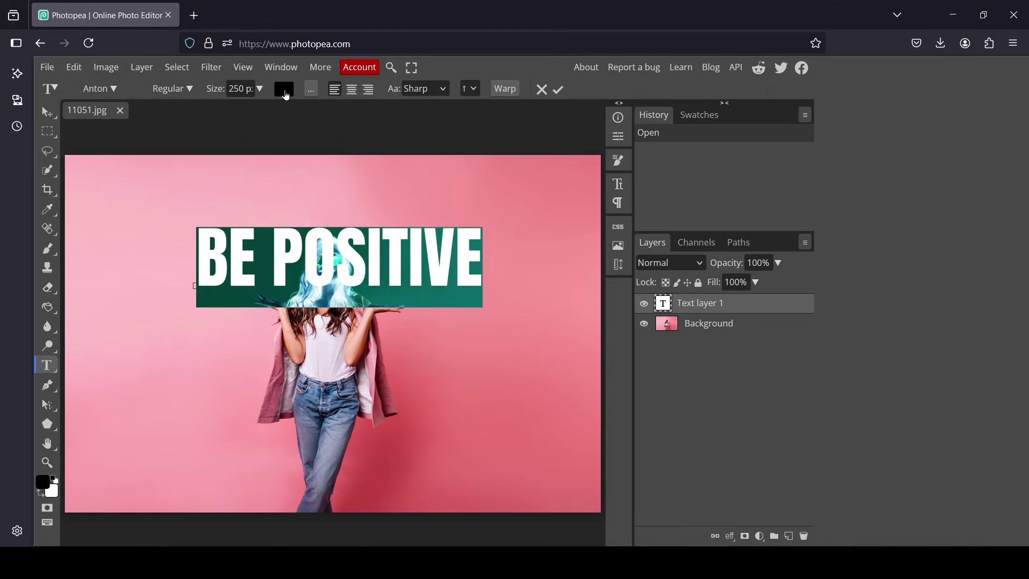
{"action": "left_click", "coordinate": [284, 89]}
{"action": "left_click_drag", "start_coordinate": [263, 220], "coordinate": [128, 184]}
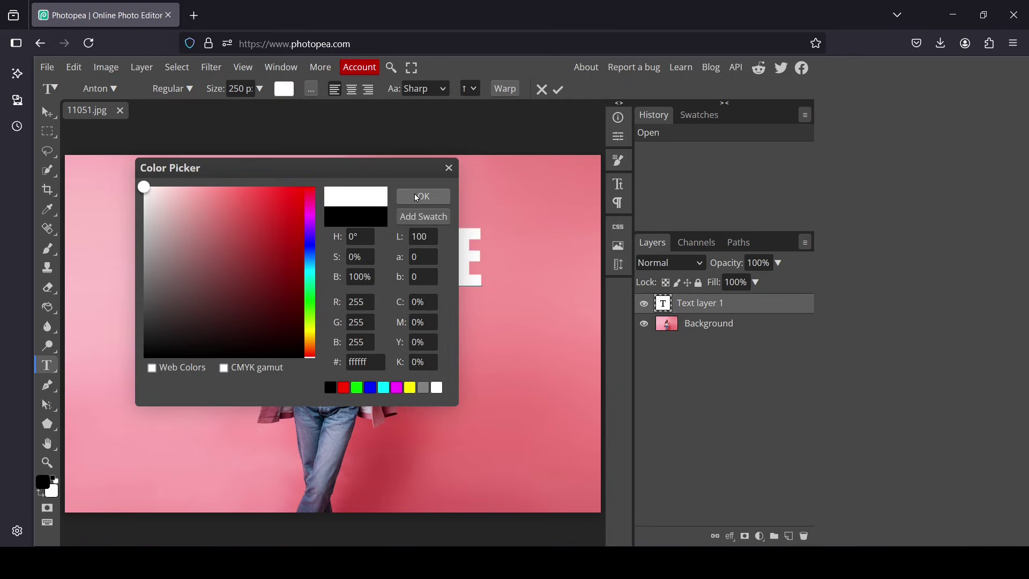
{"action": "left_click", "coordinate": [417, 197]}
Set the text size to 200 and move the text down over the woman's hips
{"action": "left_click", "coordinate": [236, 87]}
{"action": "type", "text": "200"}
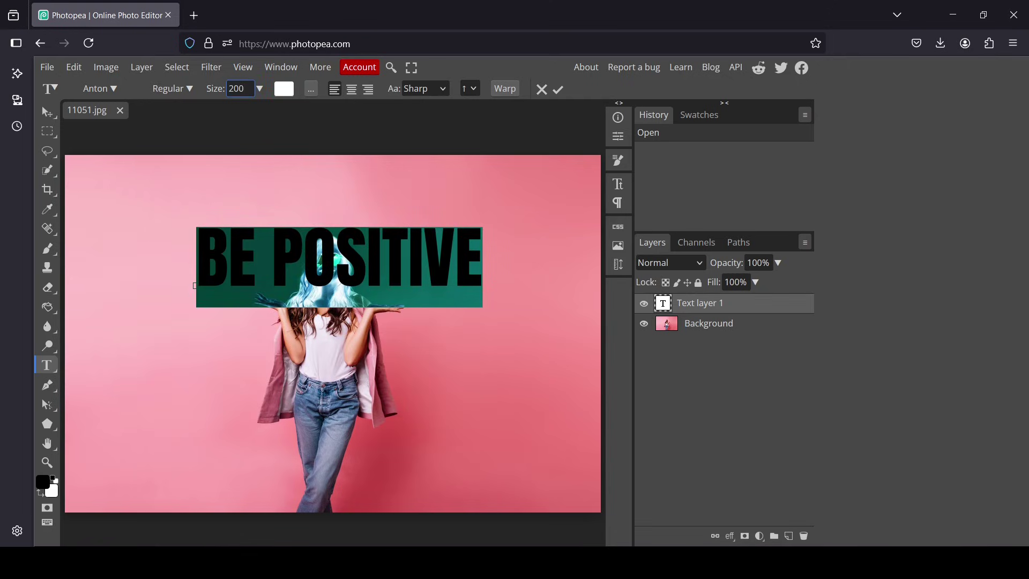
{"action": "key", "text": "Return"}
{"action": "left_click", "coordinate": [48, 112]}
{"action": "left_click_drag", "start_coordinate": [333, 268], "coordinate": [365, 391]}
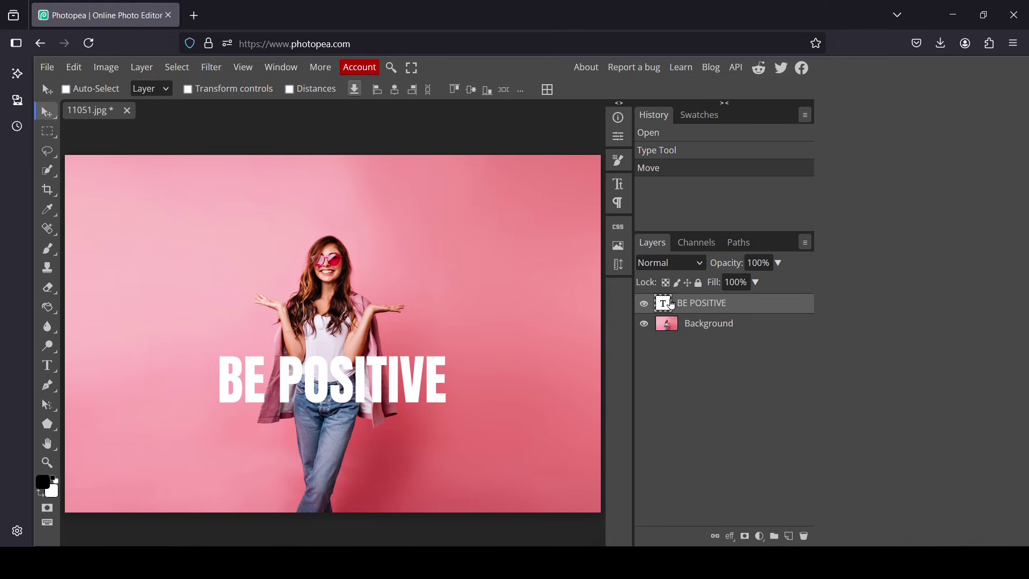
Convert BE POSITIVE to a smart object and apply a Cylinder warp that bends the text downward
{"action": "right_click", "coordinate": [671, 304]}
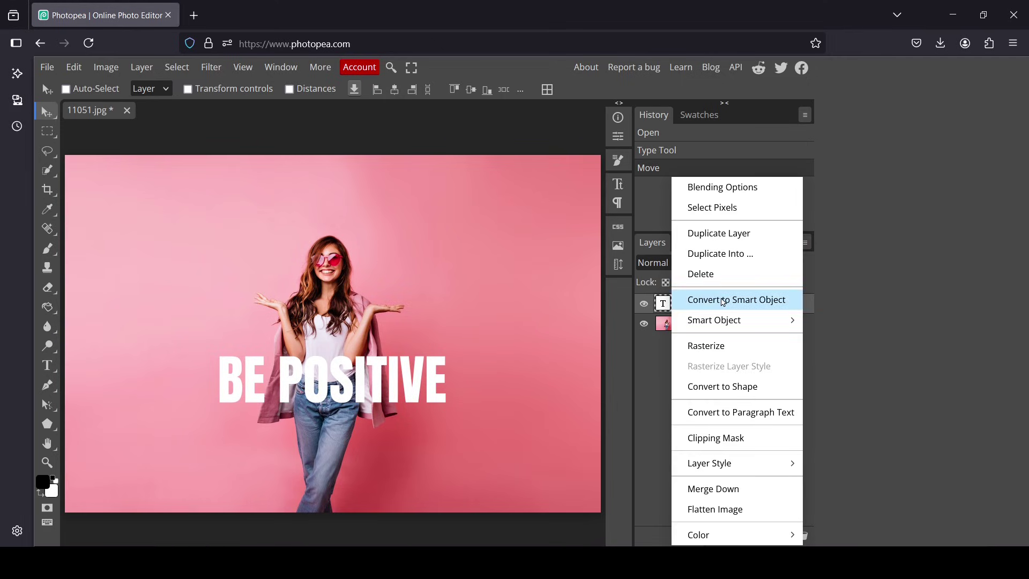
{"action": "left_click", "coordinate": [723, 302]}
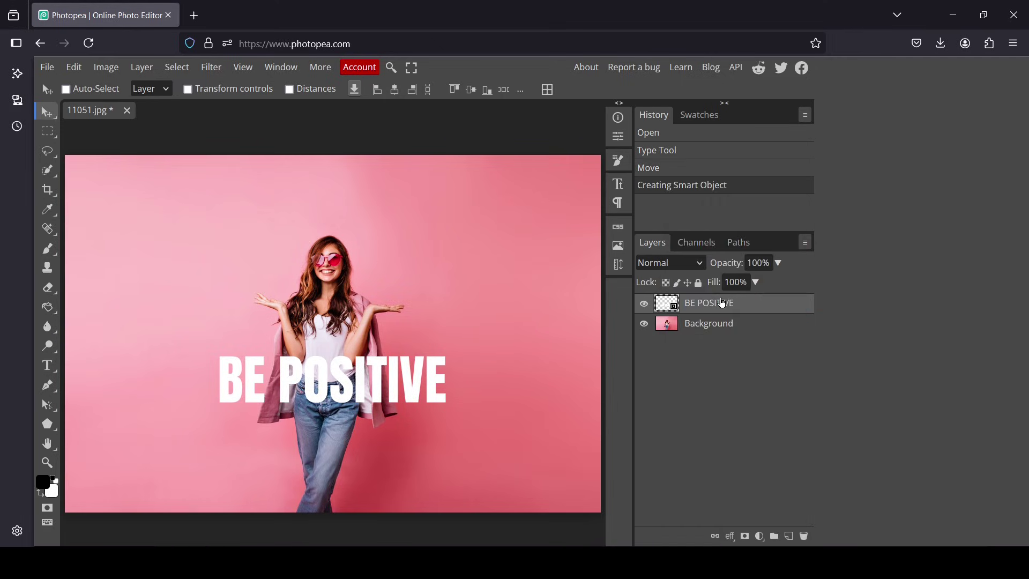
{"action": "left_click", "coordinate": [75, 68]}
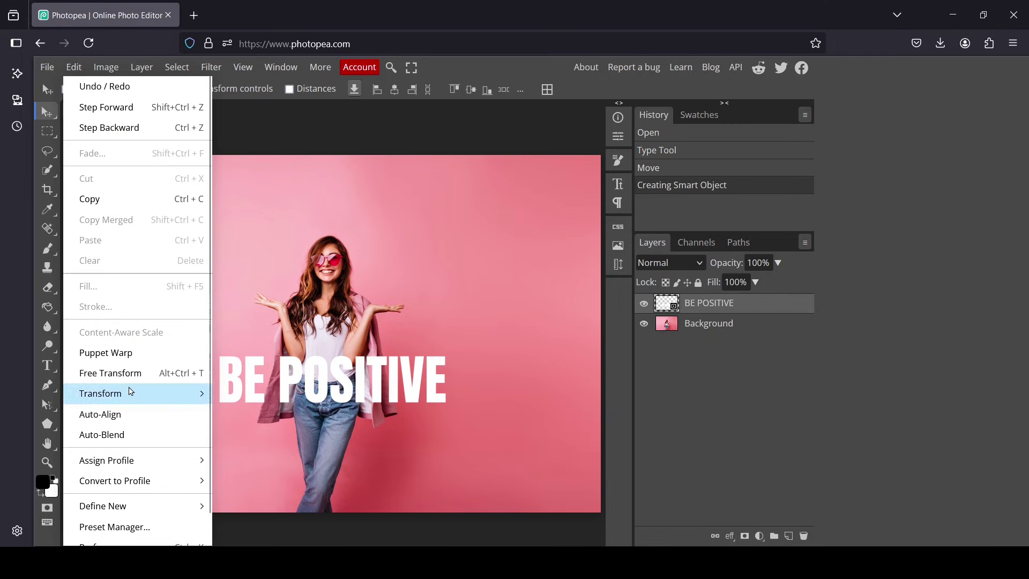
{"action": "mouse_move", "coordinate": [129, 391]}
{"action": "left_click", "coordinate": [300, 427]}
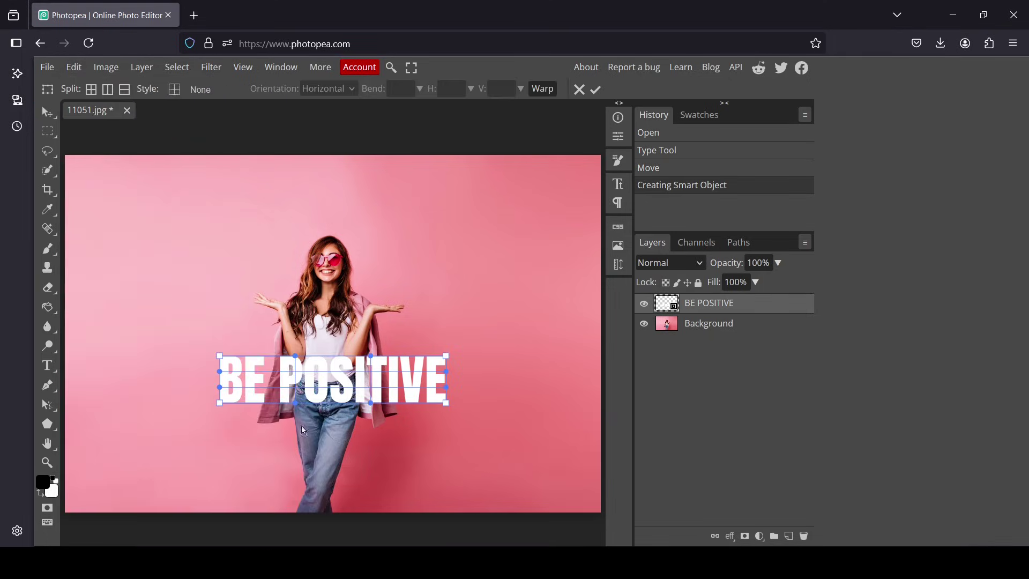
{"action": "left_click", "coordinate": [192, 89]}
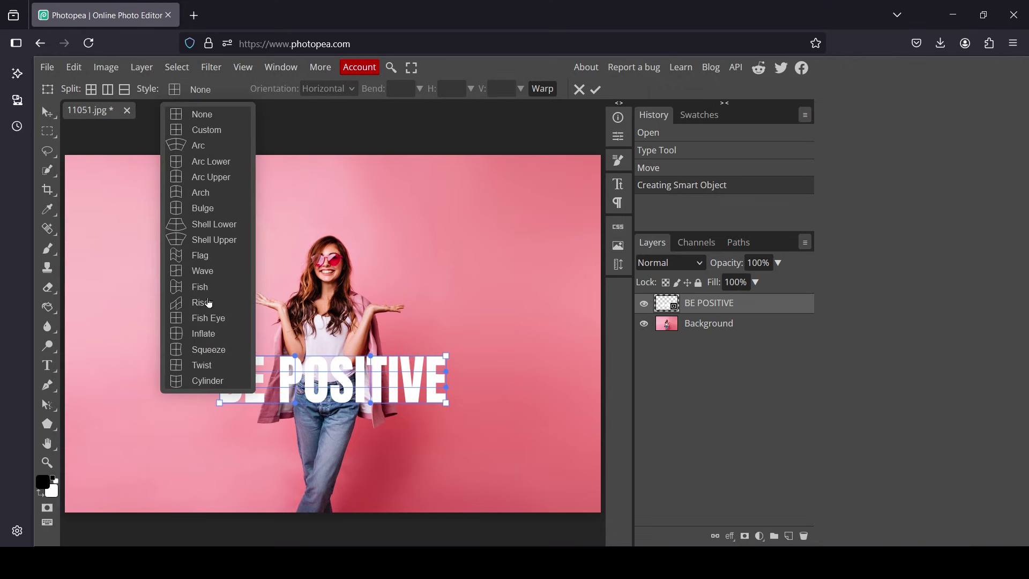
{"action": "left_click", "coordinate": [212, 381]}
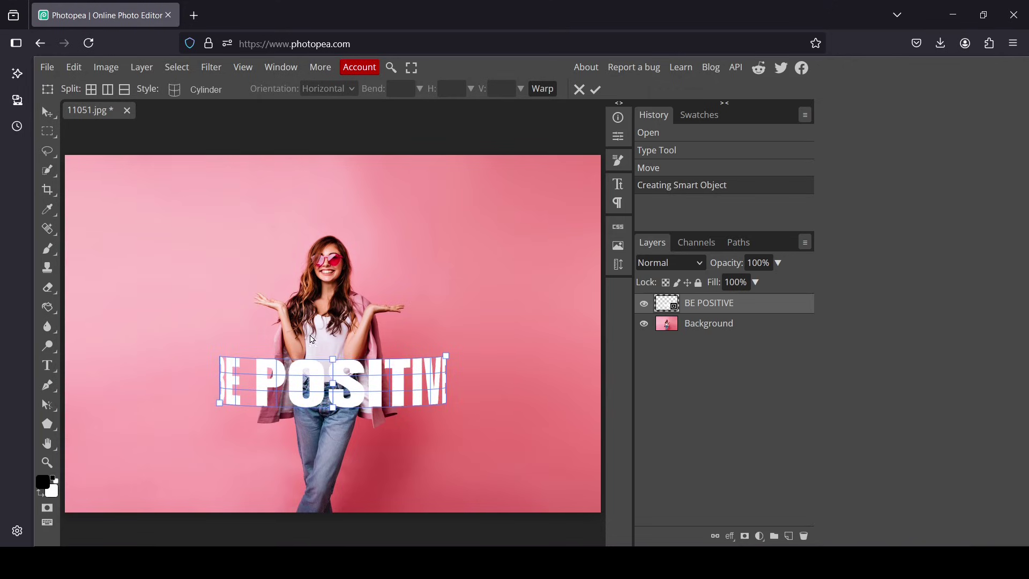
{"action": "left_click_drag", "start_coordinate": [333, 365], "coordinate": [333, 409]}
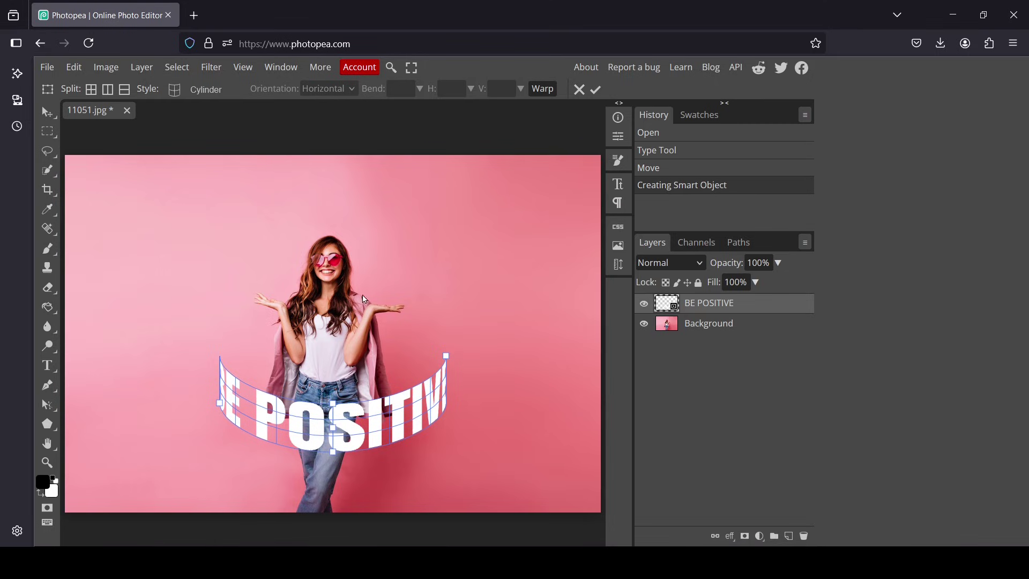
{"action": "left_click", "coordinate": [595, 93]}
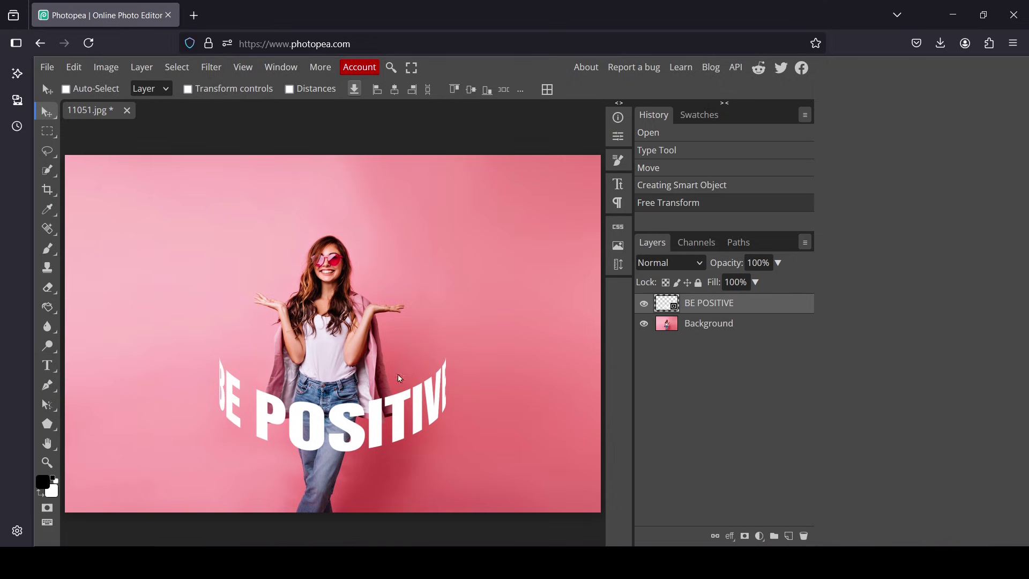
Duplicate the BE POSITIVE layer, flip the copy vertically and move it up into the ring's back
{"action": "right_click", "coordinate": [708, 308]}
{"action": "left_click", "coordinate": [669, 235]}
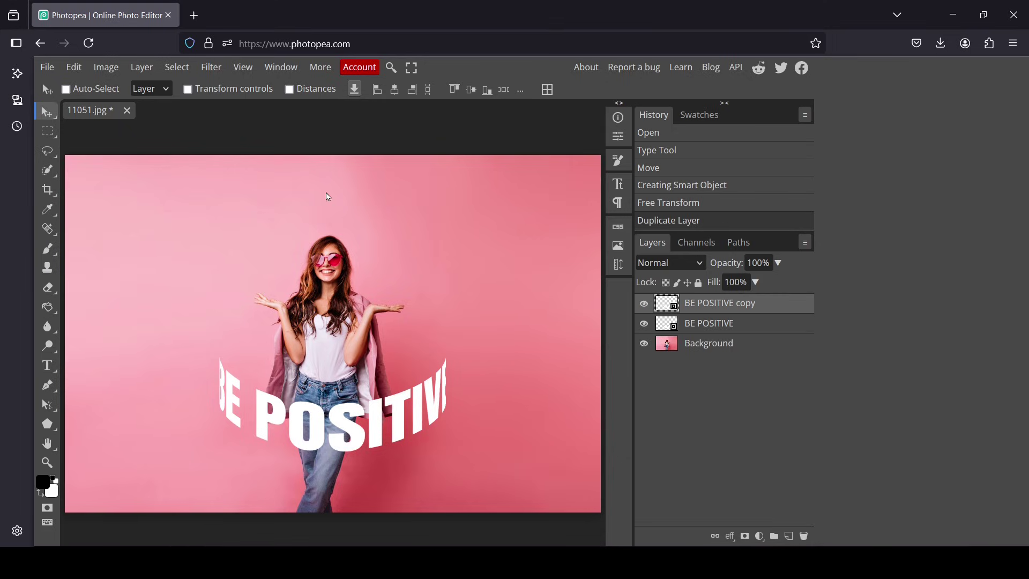
{"action": "left_click", "coordinate": [73, 67]}
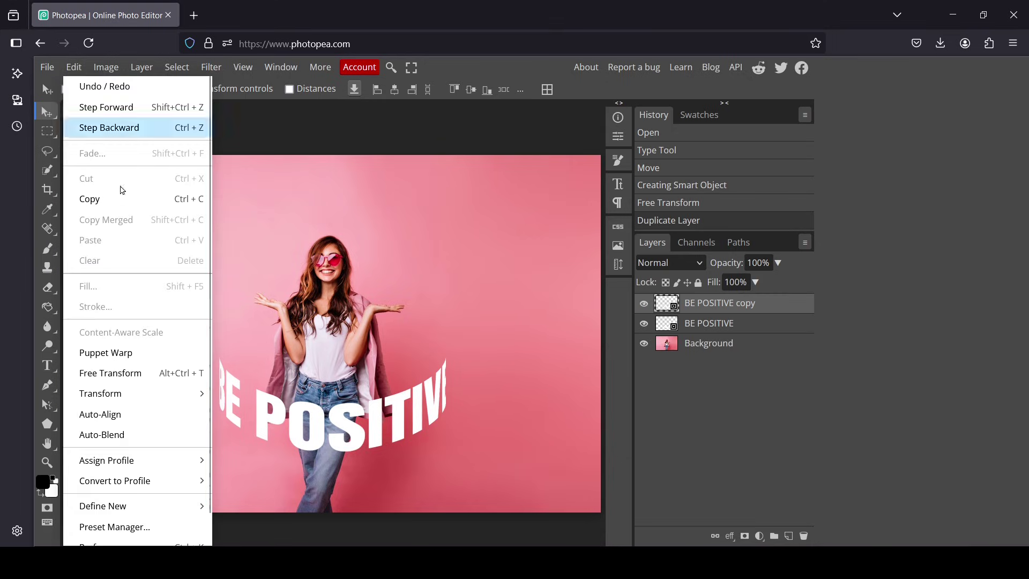
{"action": "mouse_move", "coordinate": [124, 393]}
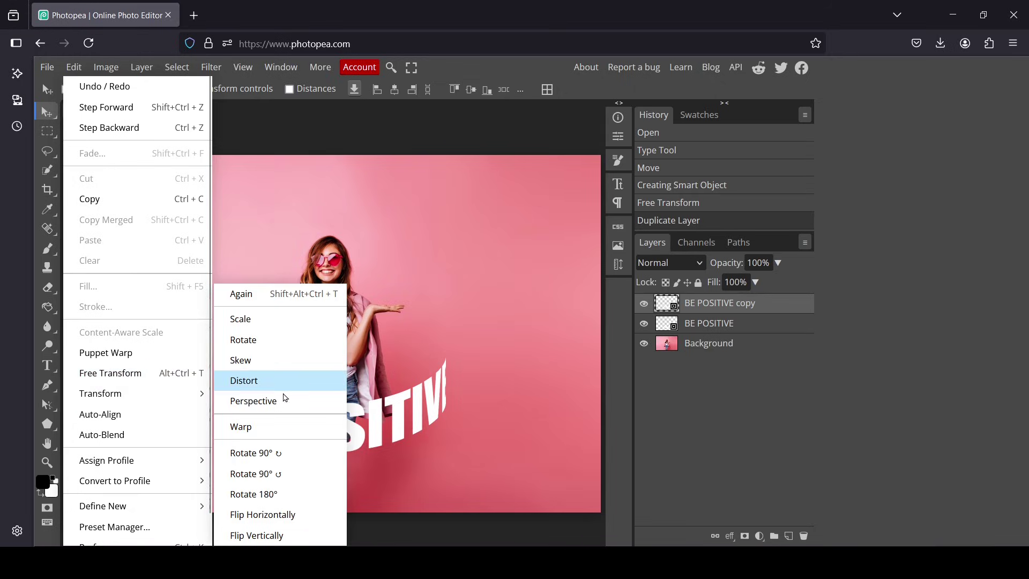
{"action": "left_click", "coordinate": [277, 535]}
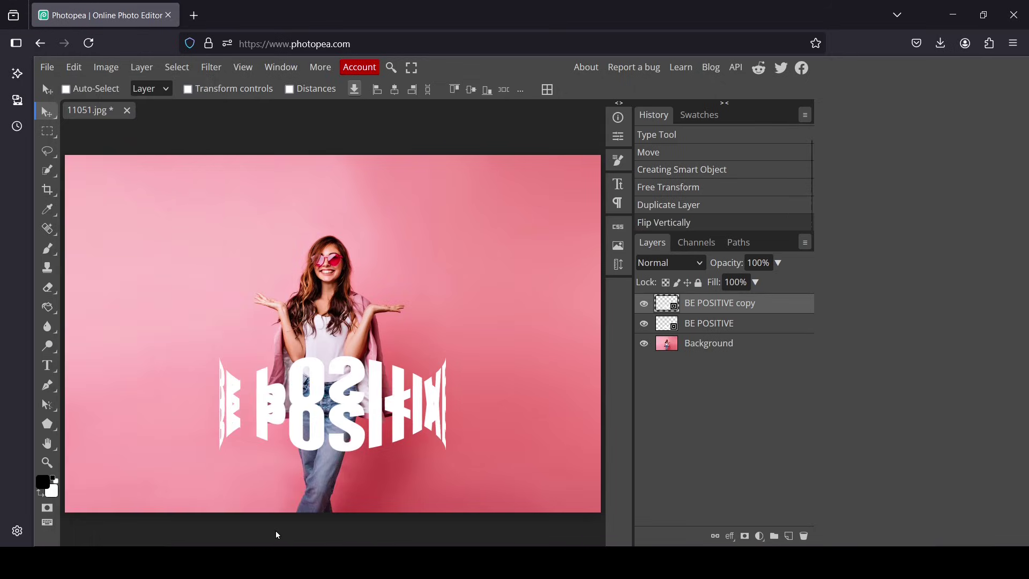
{"action": "right_click", "coordinate": [48, 111]}
{"action": "left_click_drag", "start_coordinate": [365, 379], "coordinate": [368, 315]}
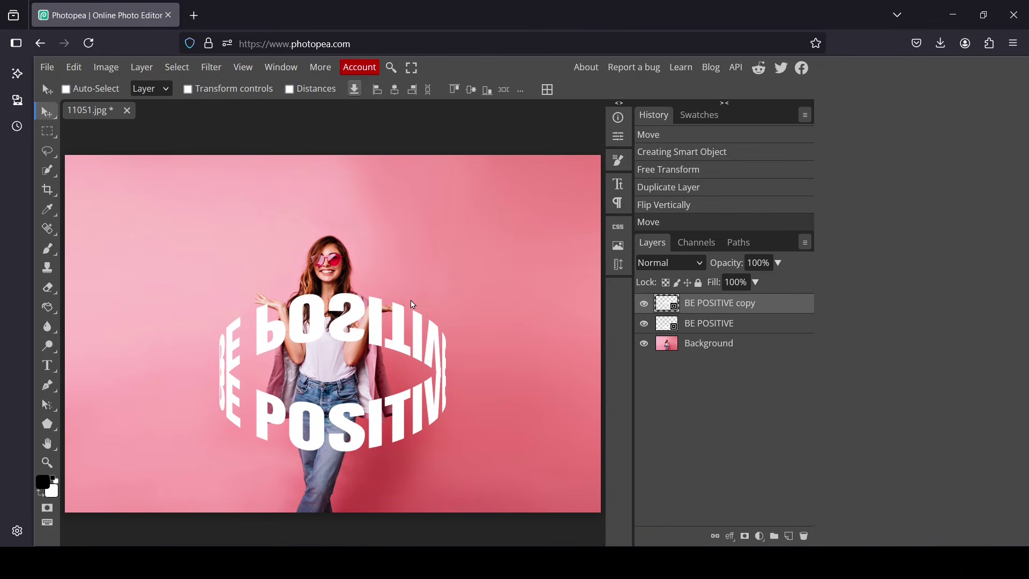
Flip the copied text horizontally
{"action": "left_click", "coordinate": [81, 70]}
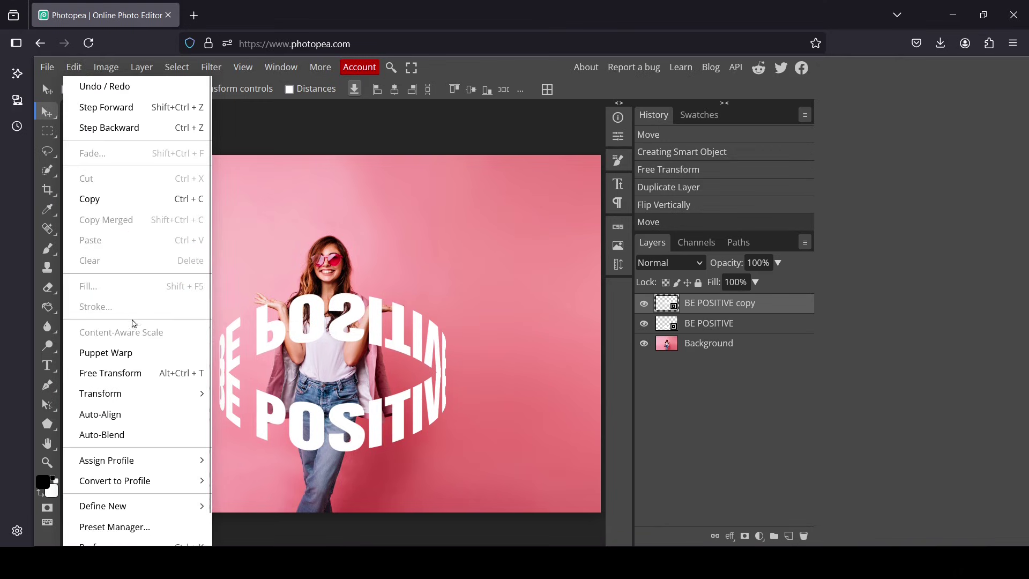
{"action": "mouse_move", "coordinate": [139, 395]}
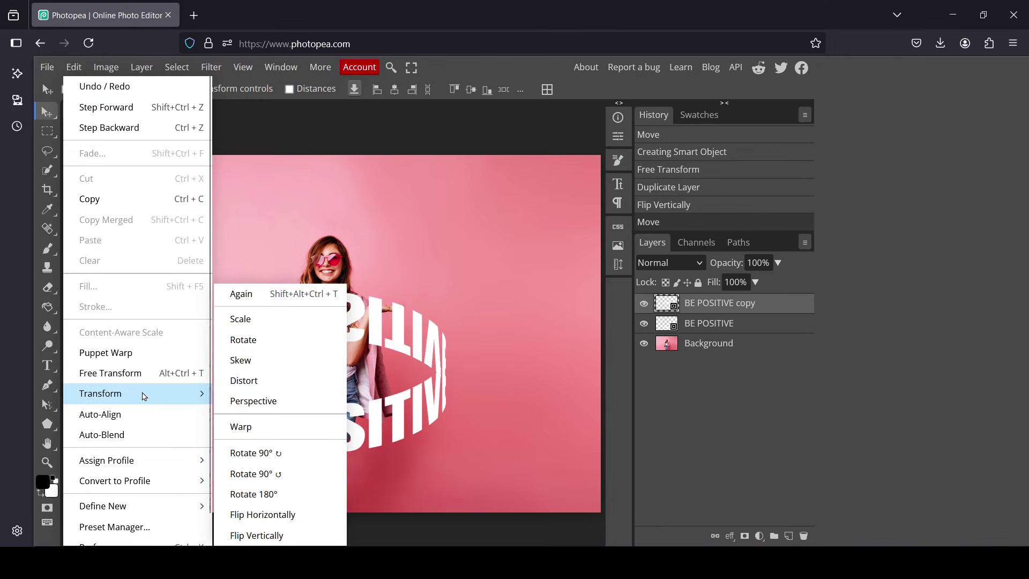
{"action": "left_click", "coordinate": [307, 515]}
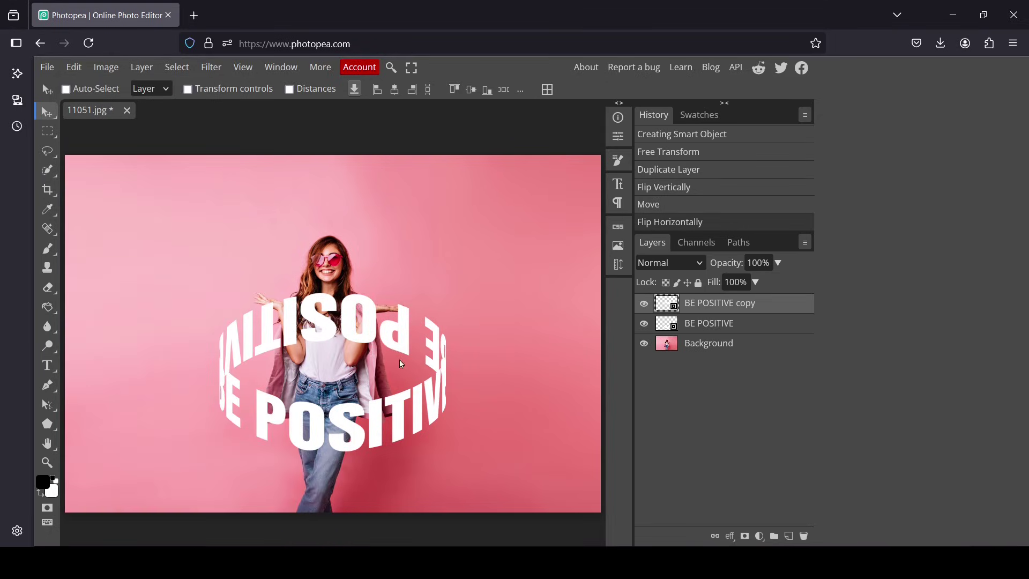
Hide both BE POSITIVE text layers, leaving the Background visible
{"action": "left_click", "coordinate": [646, 304]}
{"action": "left_click", "coordinate": [645, 324]}
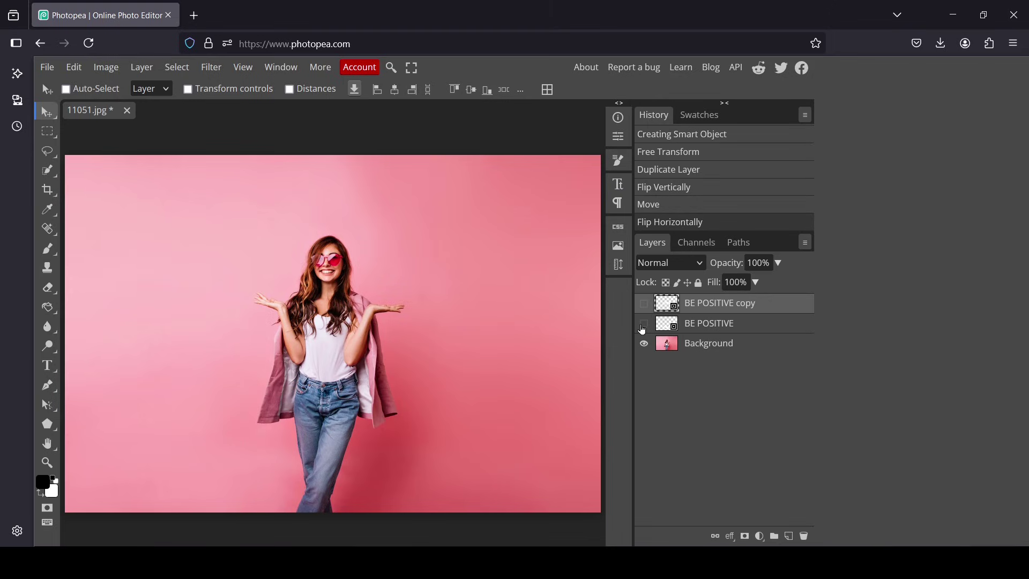
{"action": "left_click", "coordinate": [671, 352]}
{"action": "left_click", "coordinate": [645, 349]}
{"action": "left_click", "coordinate": [644, 349]}
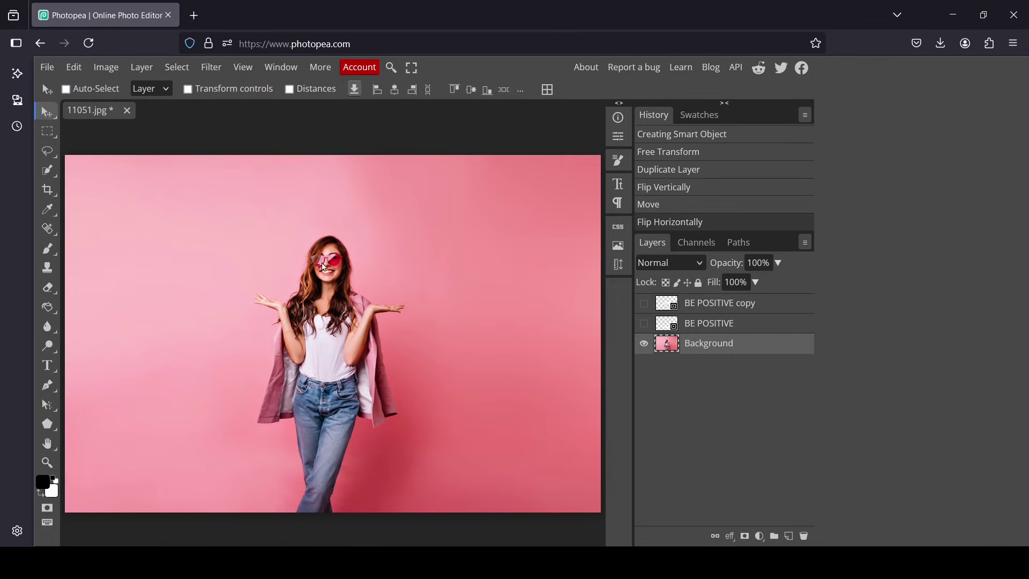
Select the woman automatically with Select Subject
{"action": "left_click", "coordinate": [177, 67]}
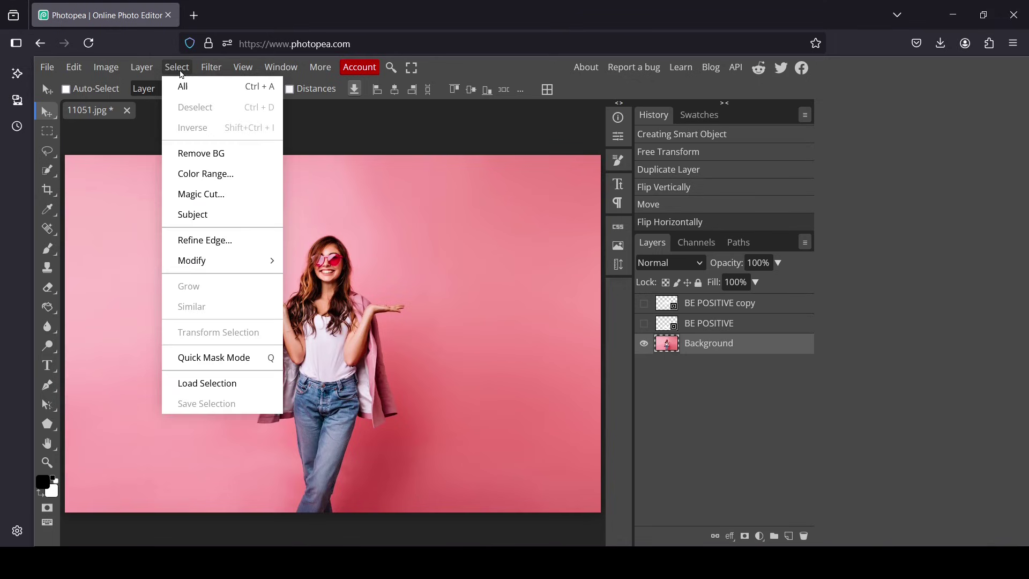
{"action": "left_click", "coordinate": [223, 219]}
{"action": "left_click", "coordinate": [597, 335]}
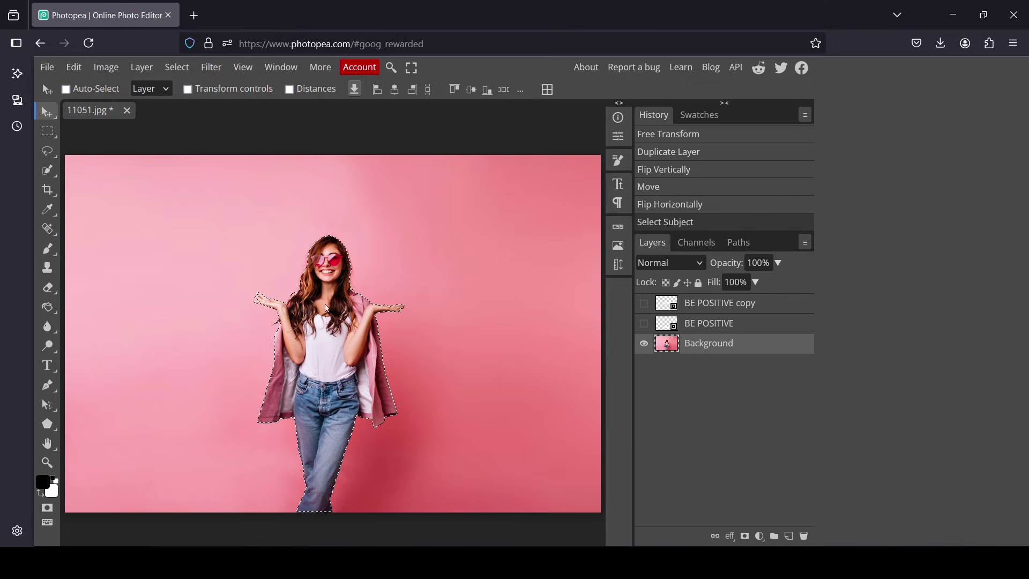
Copy and paste the woman onto Layer 1, check the cut-out, and show BE POSITIVE copy
{"action": "key", "text": "ctrl"}
{"action": "key", "text": "ctrl+v"}
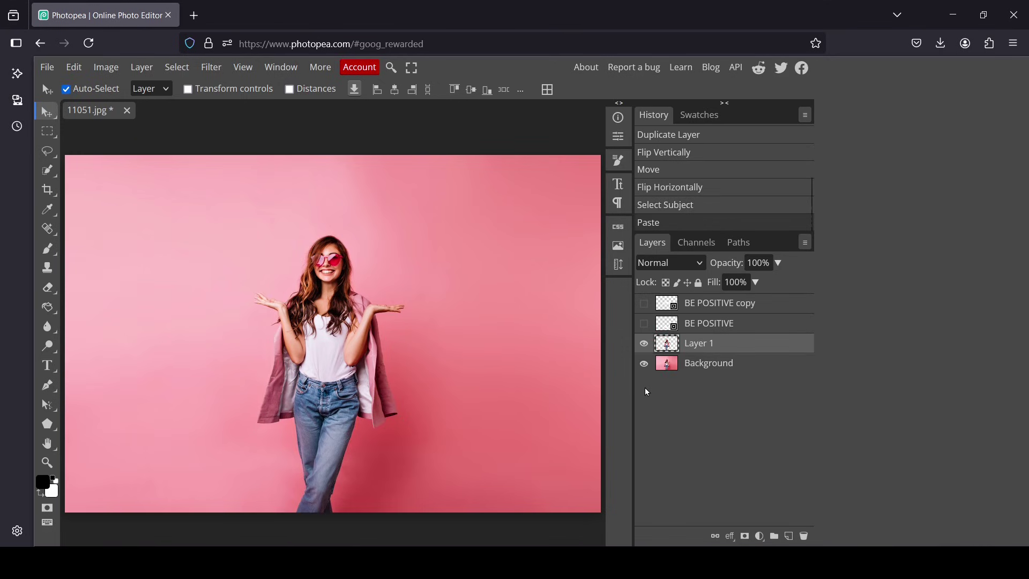
{"action": "left_click", "coordinate": [644, 365]}
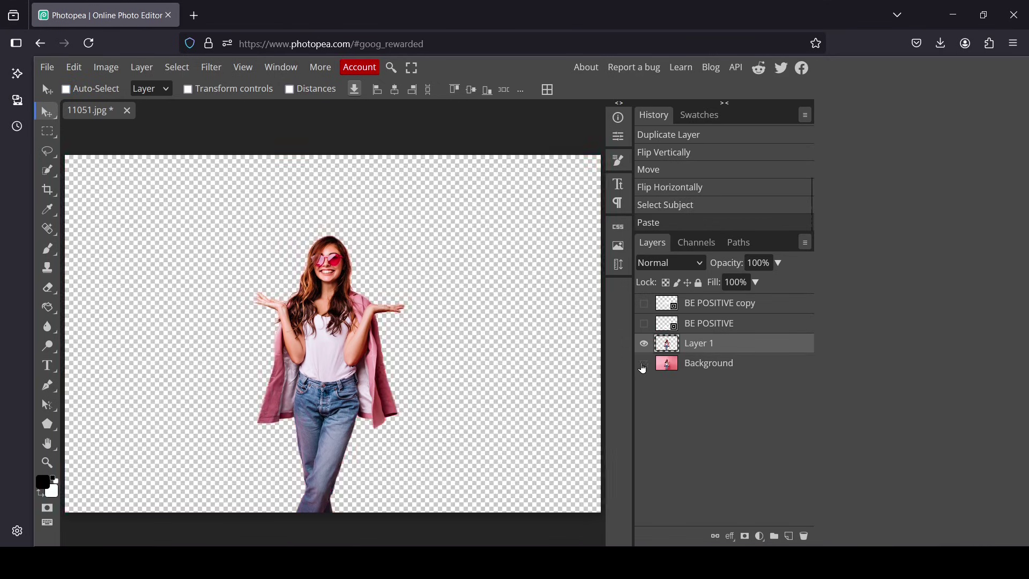
{"action": "left_click", "coordinate": [644, 365]}
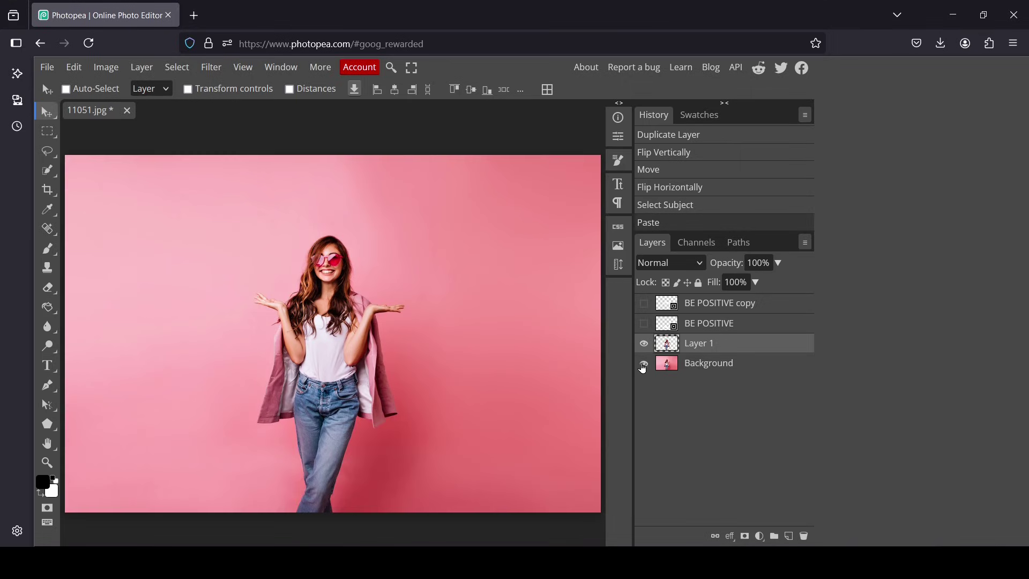
{"action": "left_click", "coordinate": [644, 304]}
Put BE POSITIVE copy below Layer 1, show the front text, and nudge the back text
{"action": "left_click_drag", "start_coordinate": [713, 304], "coordinate": [708, 351]}
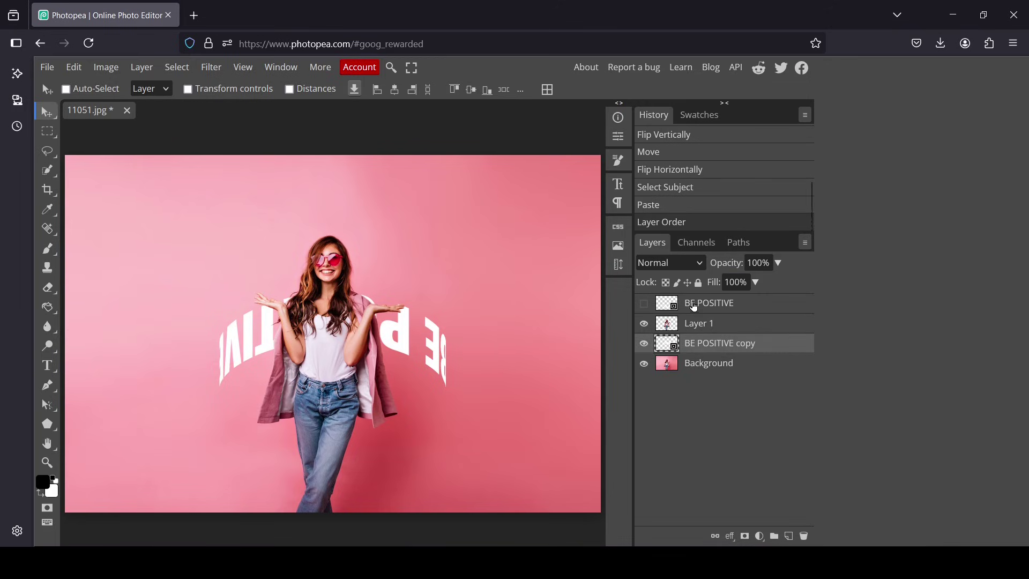
{"action": "left_click", "coordinate": [645, 305]}
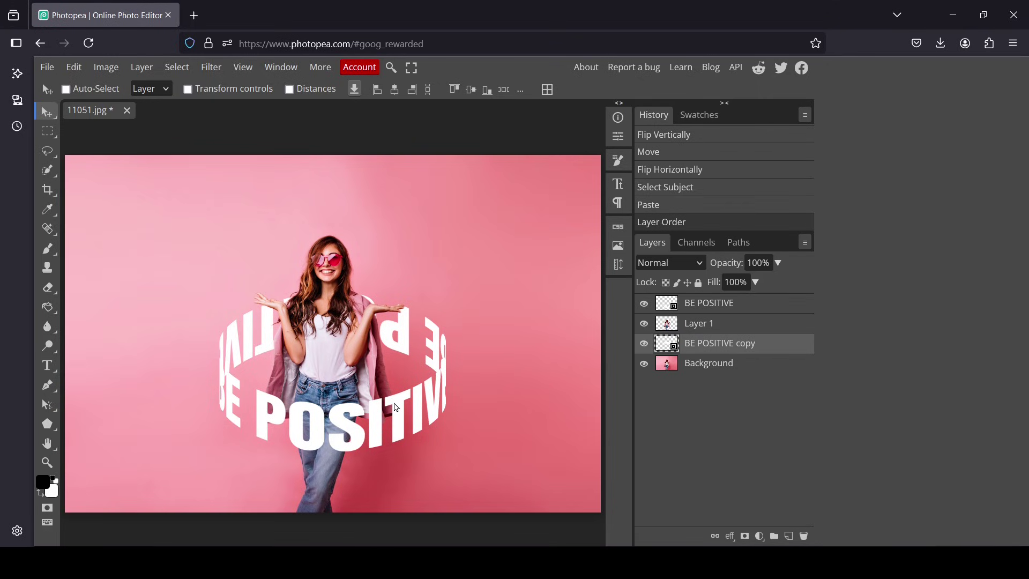
{"action": "left_click", "coordinate": [694, 330]}
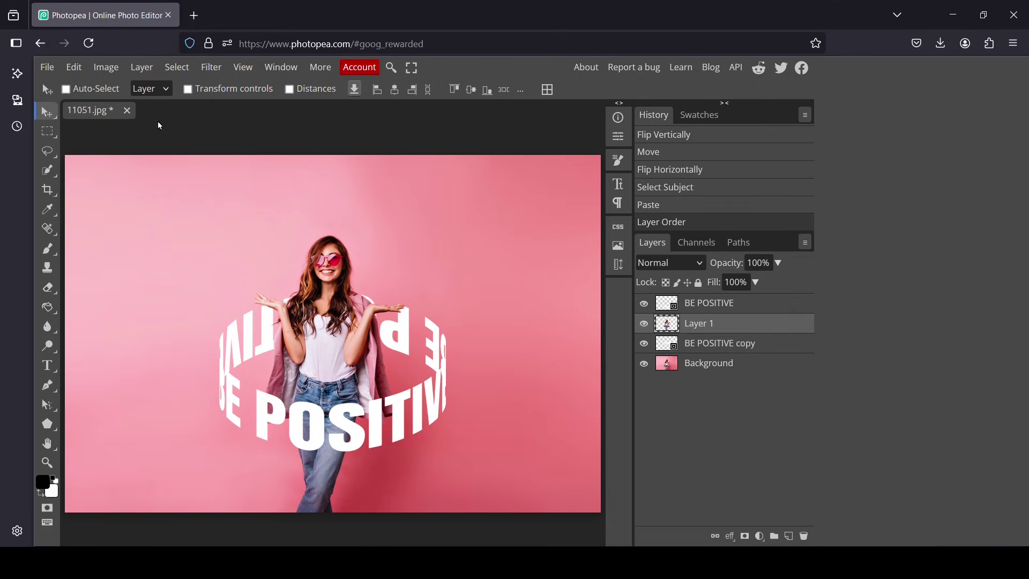
{"action": "left_click", "coordinate": [710, 347]}
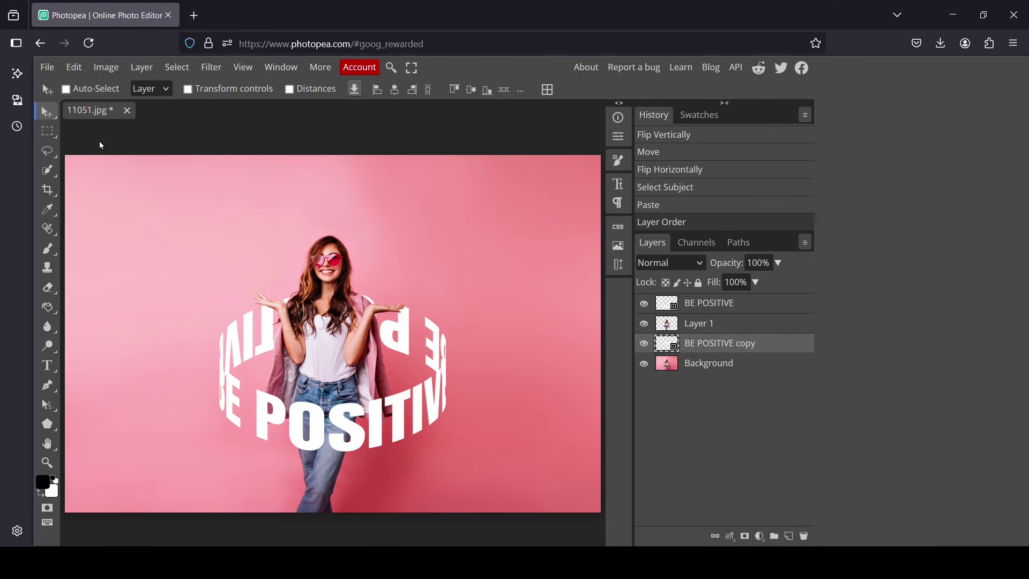
{"action": "left_click", "coordinate": [47, 115]}
{"action": "left_click", "coordinate": [418, 344]}
{"action": "left_click_drag", "start_coordinate": [419, 343], "coordinate": [416, 355]}
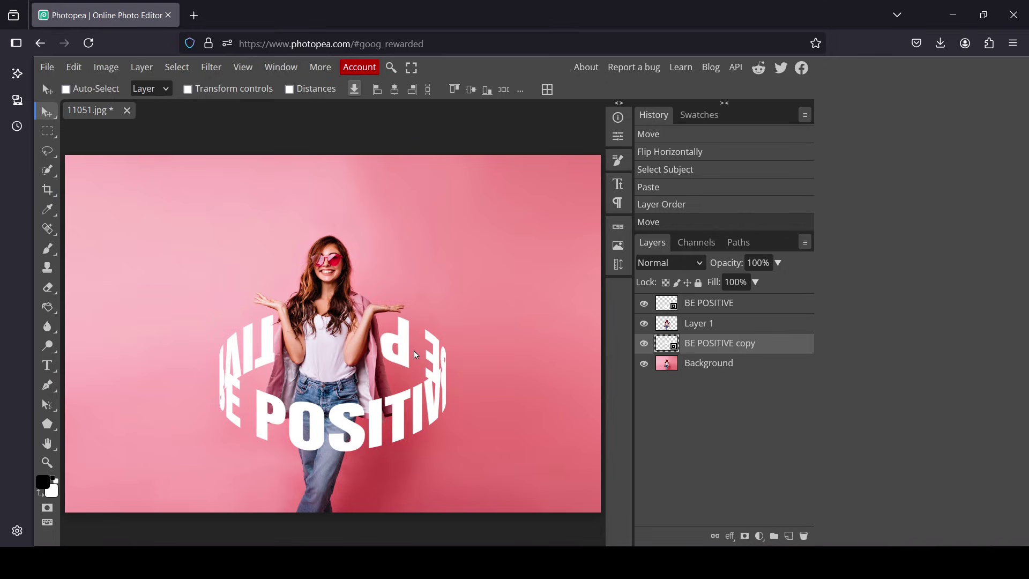
Move both BE POSITIVE text layers together slightly left and down around her hips
{"action": "key", "text": "ctrl"}
{"action": "left_click", "coordinate": [709, 304], "text": "ctrl"}
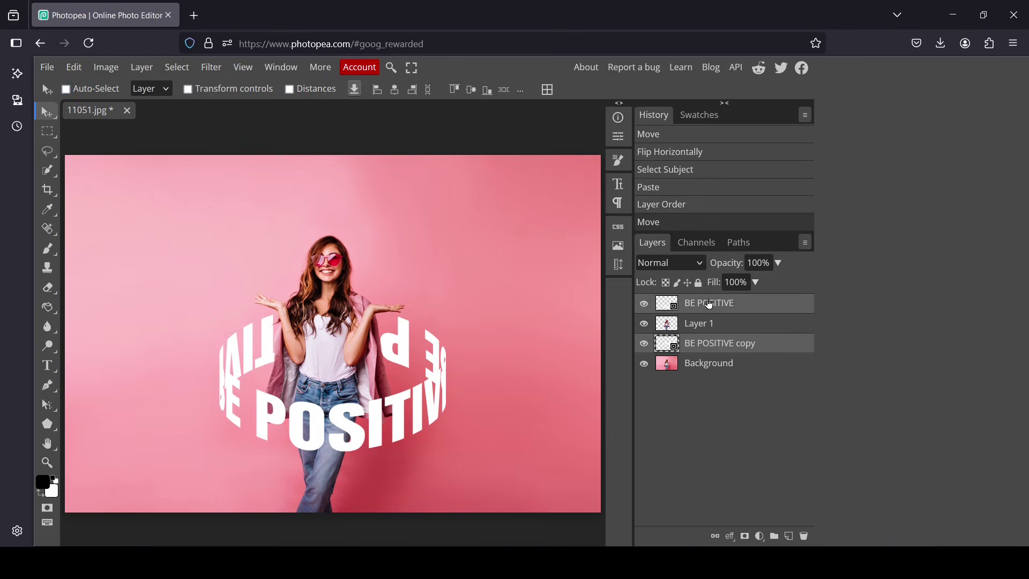
{"action": "left_click_drag", "start_coordinate": [430, 361], "coordinate": [419, 360]}
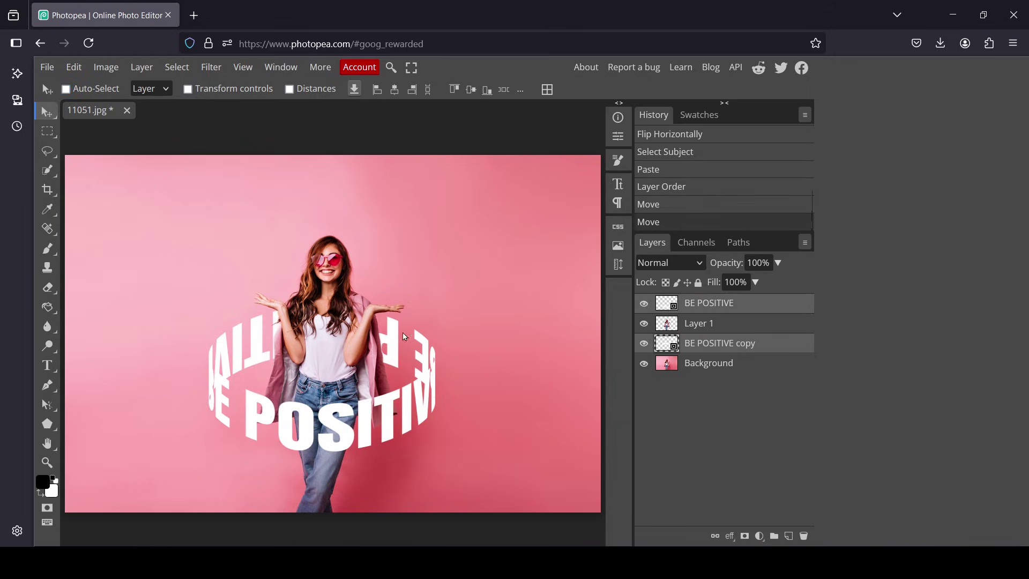
{"action": "left_click_drag", "start_coordinate": [406, 338], "coordinate": [411, 364]}
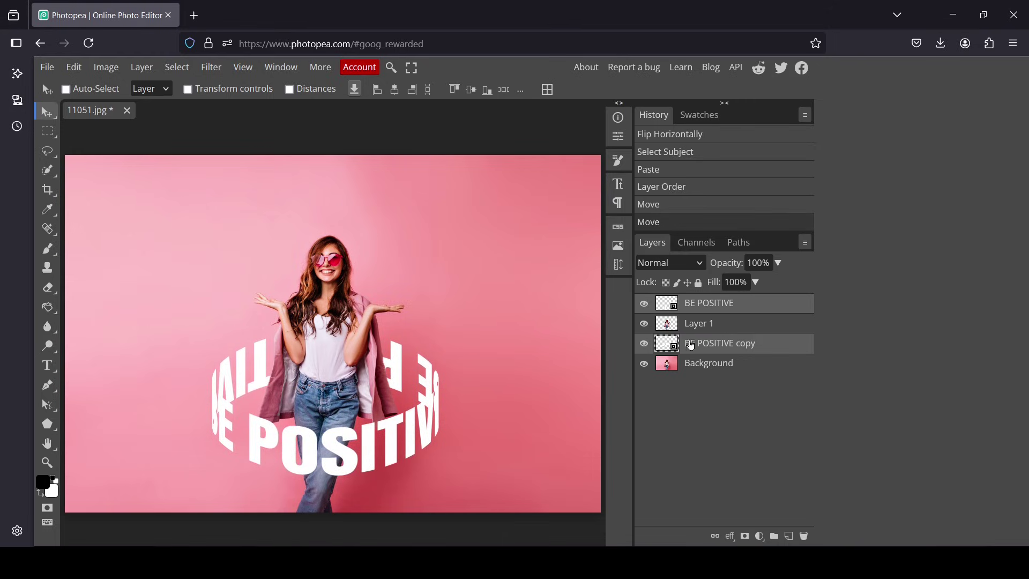
{"action": "left_click", "coordinate": [672, 347]}
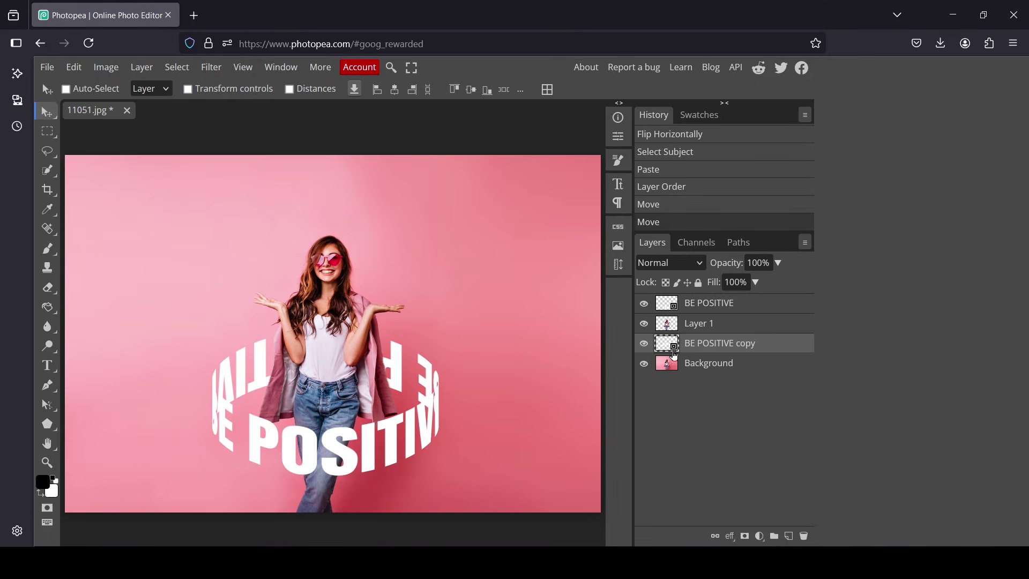
Inside the smart object, replace the BE POSITIVE text with HAPPINESS
{"action": "double_click", "coordinate": [674, 347]}
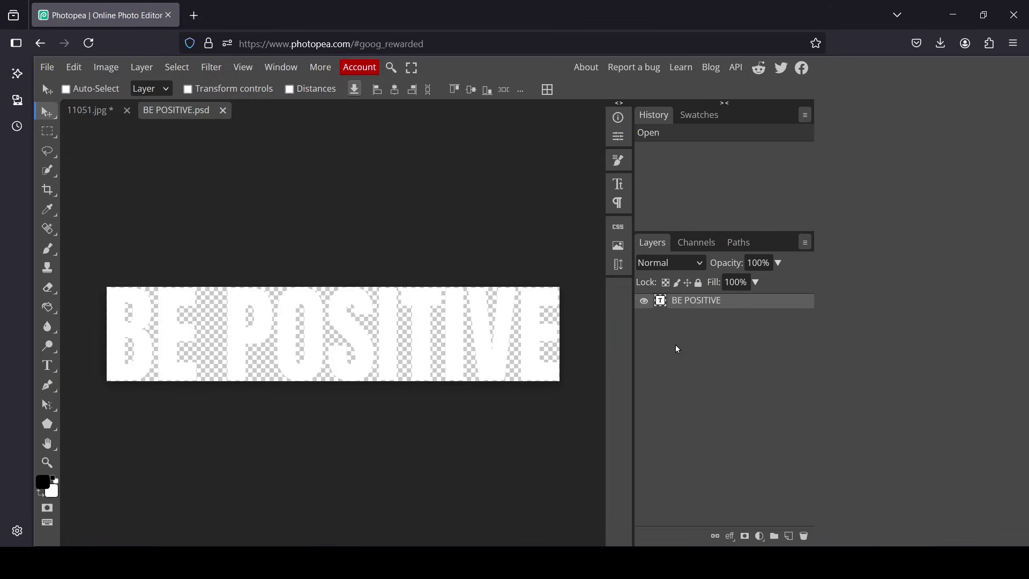
{"action": "double_click", "coordinate": [348, 346]}
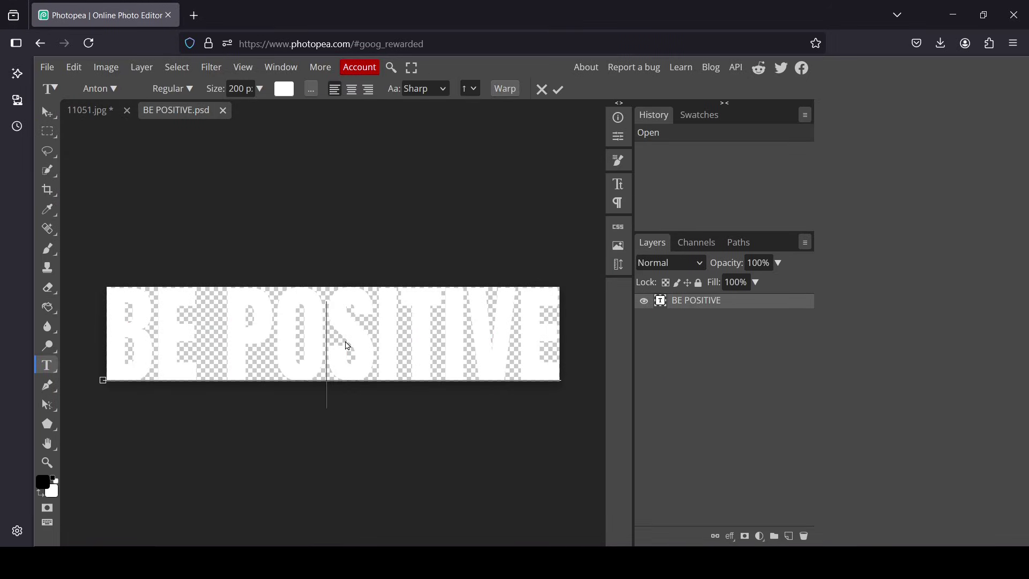
{"action": "key", "text": "ctrl+a"}
{"action": "type", "text": "H"}
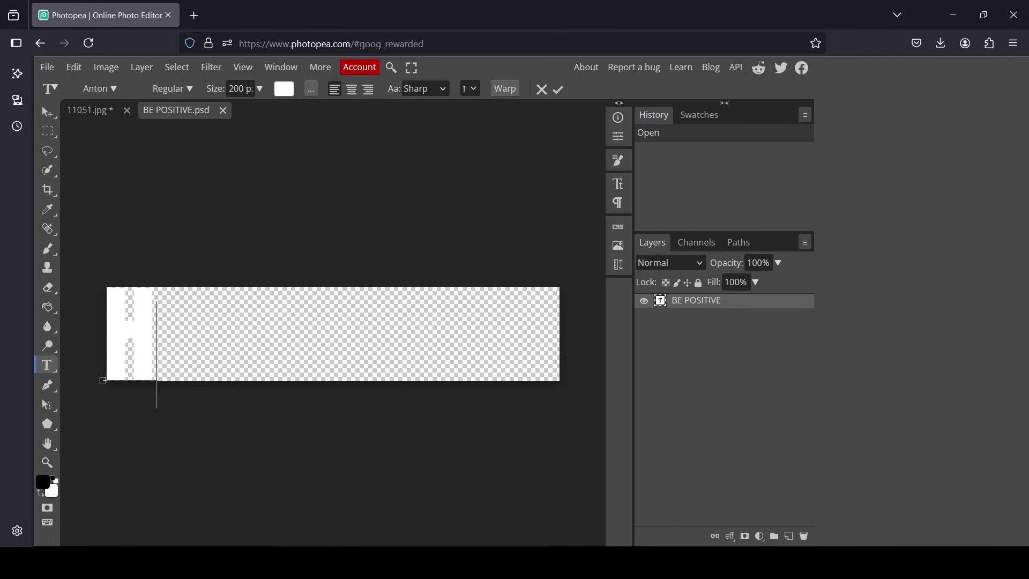
{"action": "type", "text": "APPINESS"}
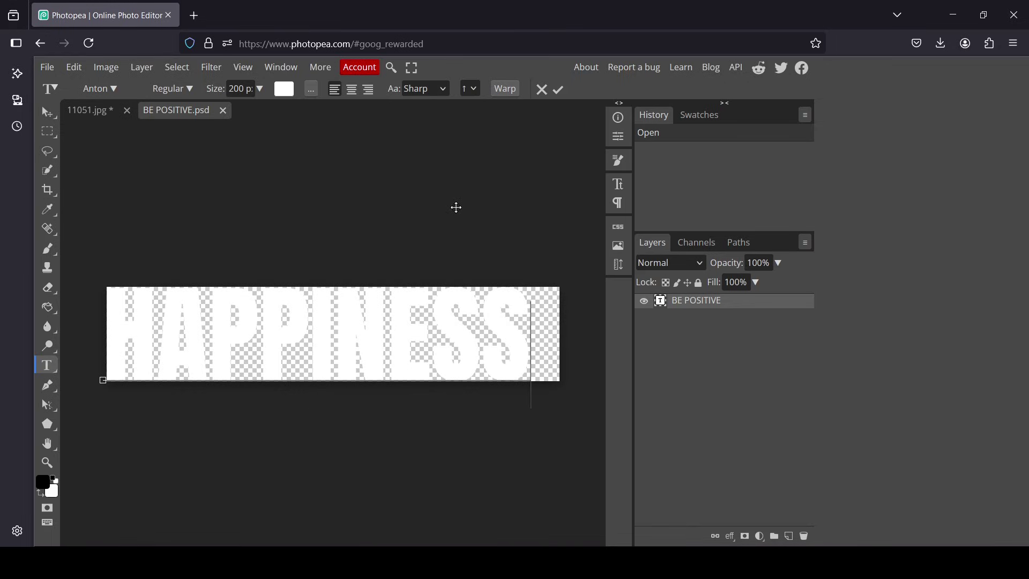
{"action": "left_click", "coordinate": [559, 90]}
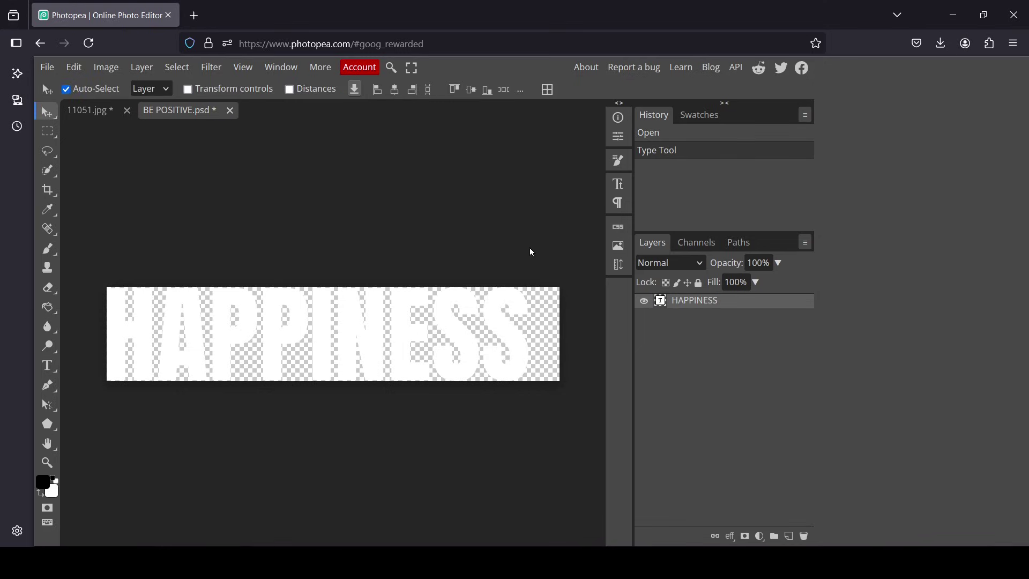
Save the edited smart object and close it to return to the portrait
{"action": "key", "text": "ctrl+s"}
{"action": "left_click", "coordinate": [48, 67]}
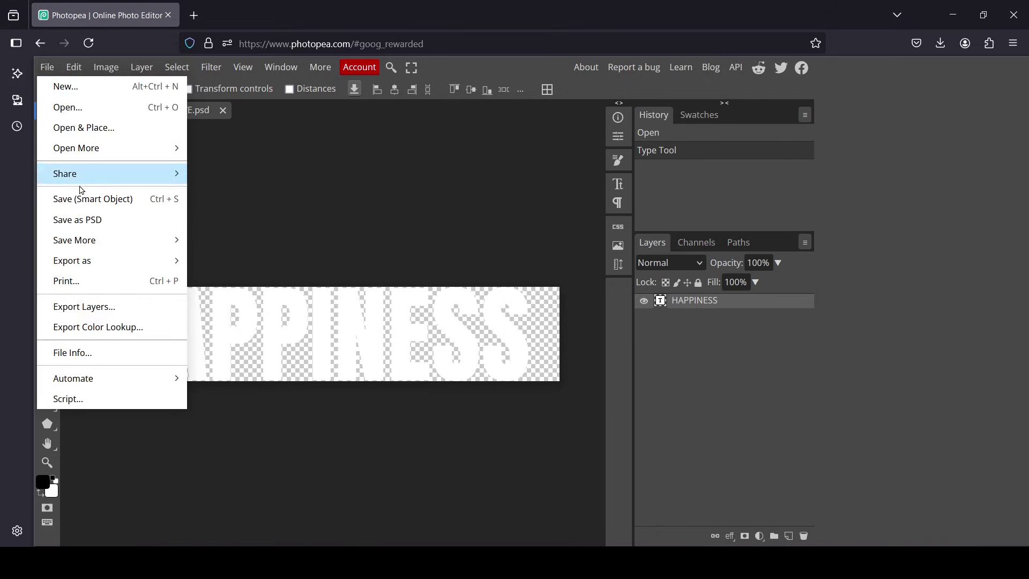
{"action": "left_click", "coordinate": [97, 199]}
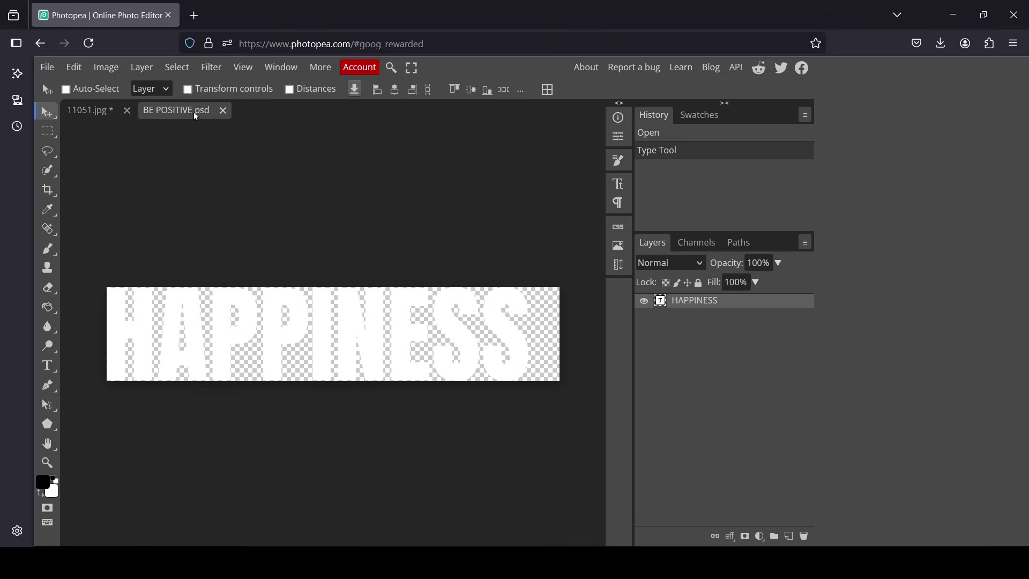
{"action": "left_click", "coordinate": [223, 110]}
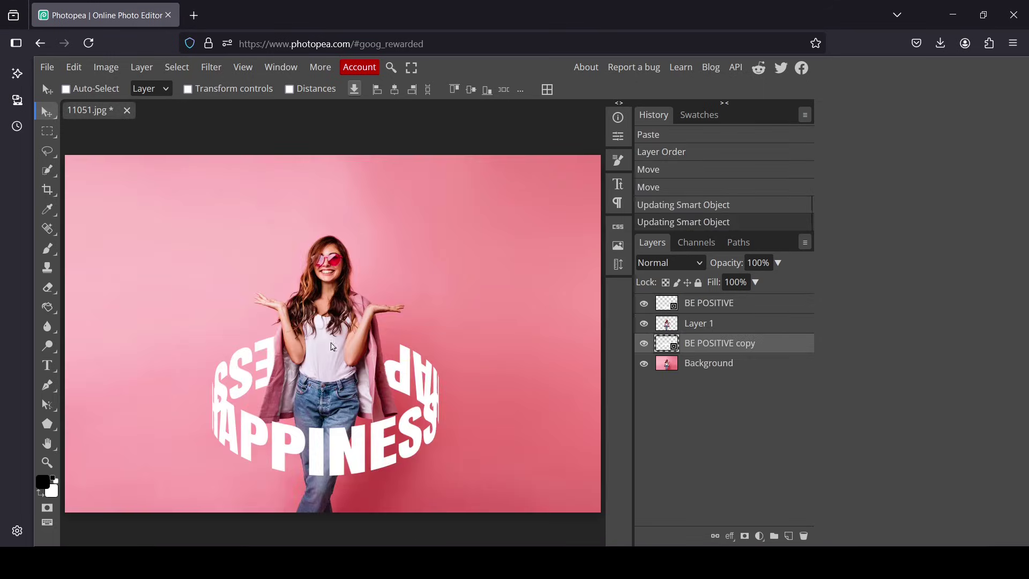
{"action": "left_click", "coordinate": [644, 309]}
{"action": "left_click", "coordinate": [643, 308]}
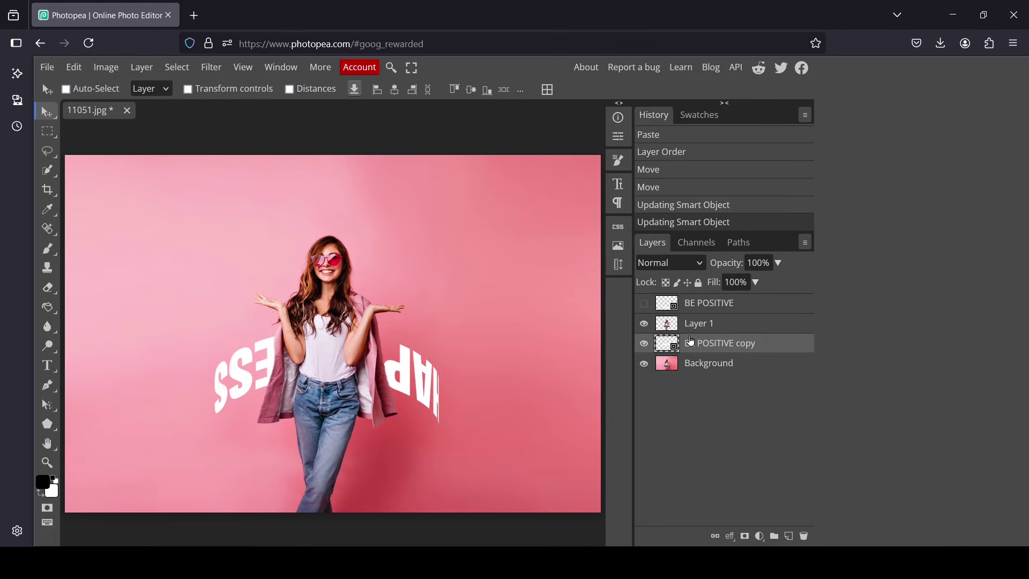
{"action": "left_click", "coordinate": [644, 303]}
{"action": "left_click", "coordinate": [644, 343]}
{"action": "left_click", "coordinate": [644, 343]}
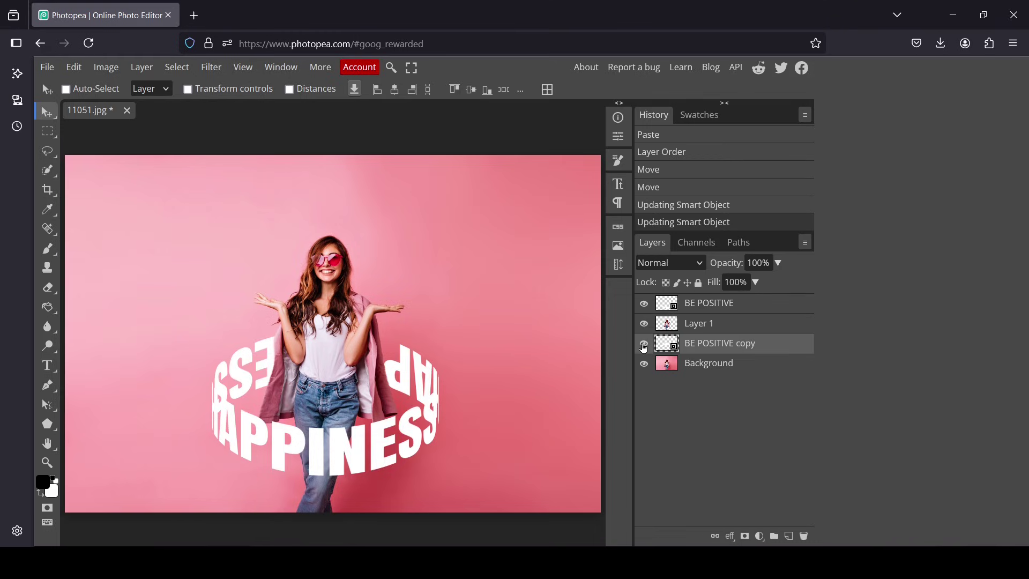